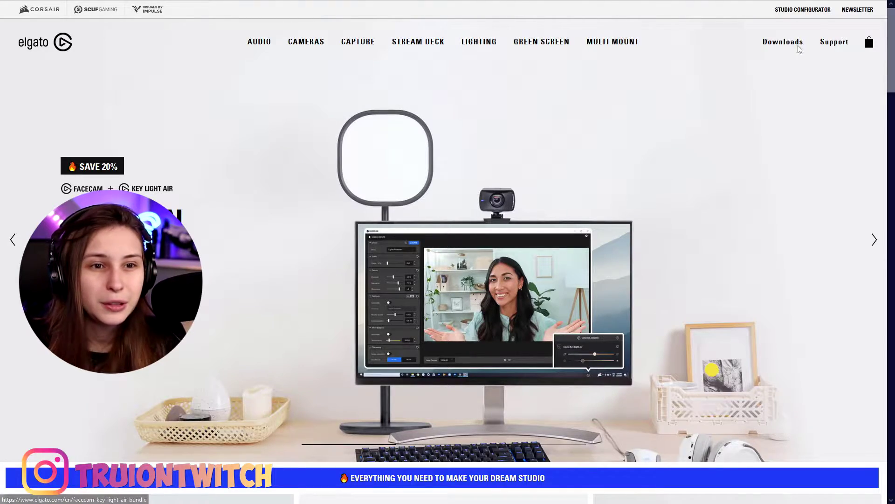
- On Elgato's Downloads page, pick the Stream Deck product with Windows and scroll to its download card
left_click(783, 41)
scroll(371, 243, "down", 2)
left_click(365, 247)
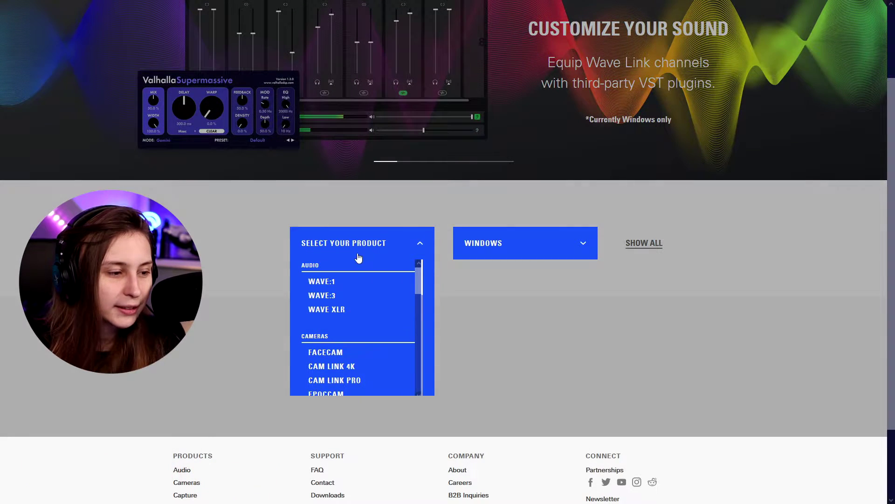
scroll(349, 326, "down", 4)
scroll(377, 330, "down", 2)
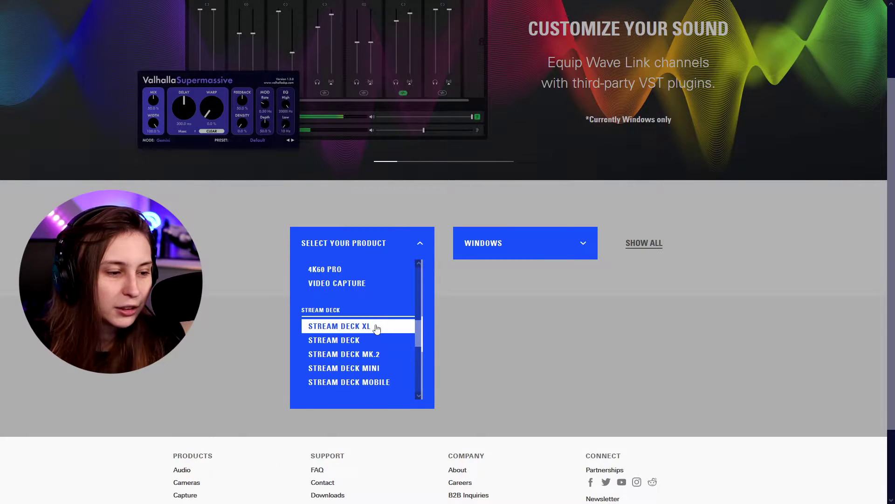
left_click(367, 342)
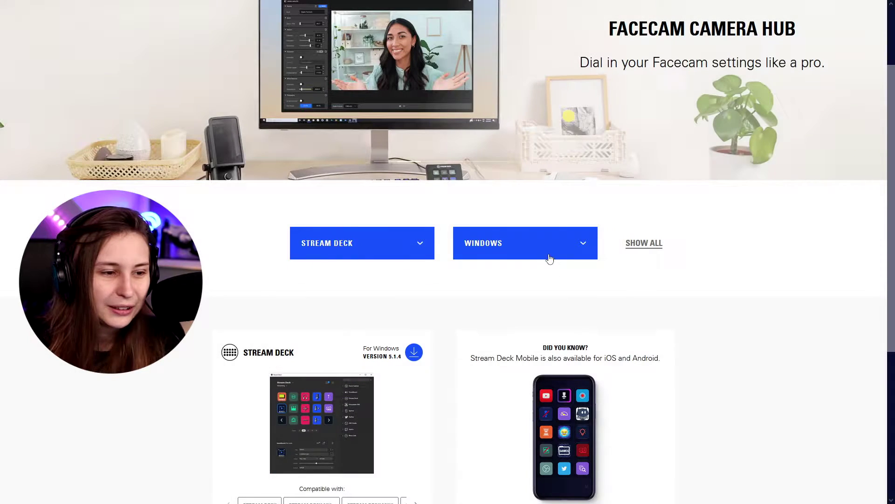
left_click(536, 241)
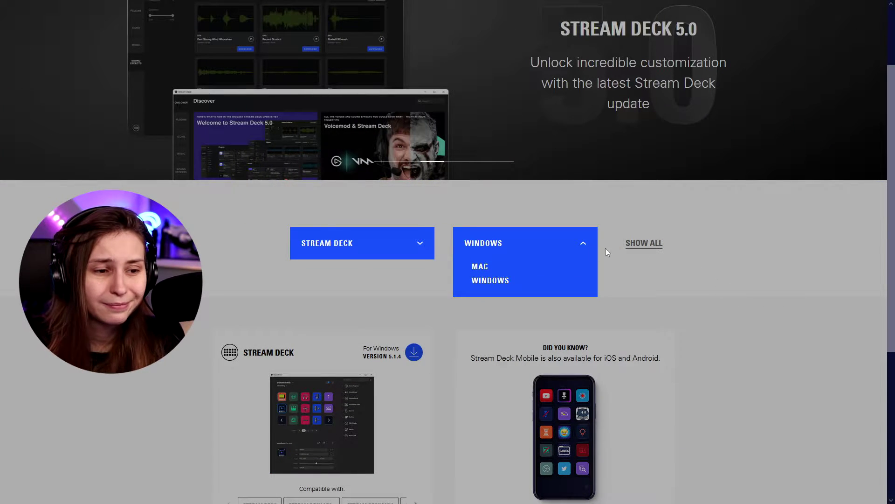
left_click(585, 243)
scroll(578, 245, "down", 4)
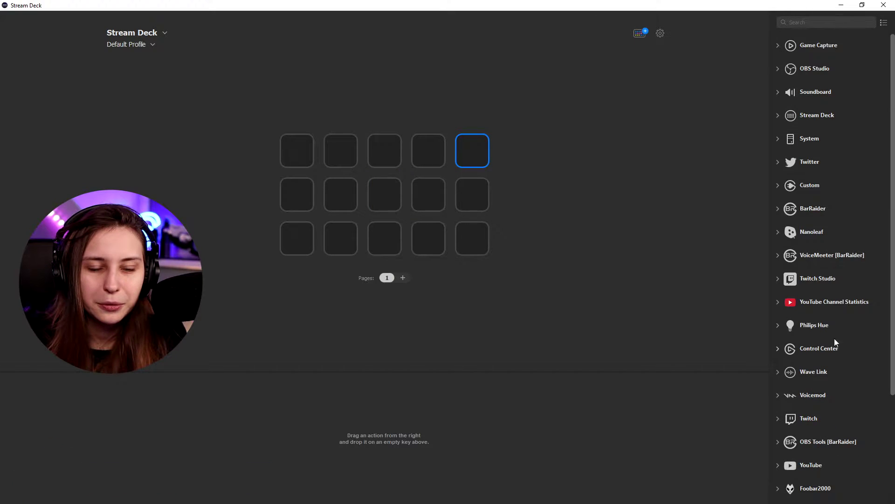
scroll(835, 343, "down", 3)
scroll(831, 313, "up", 3)
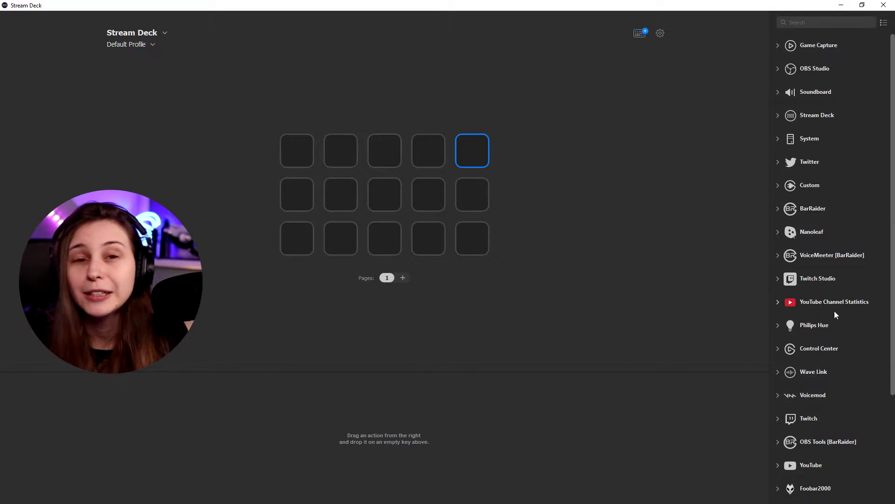
left_click(885, 23)
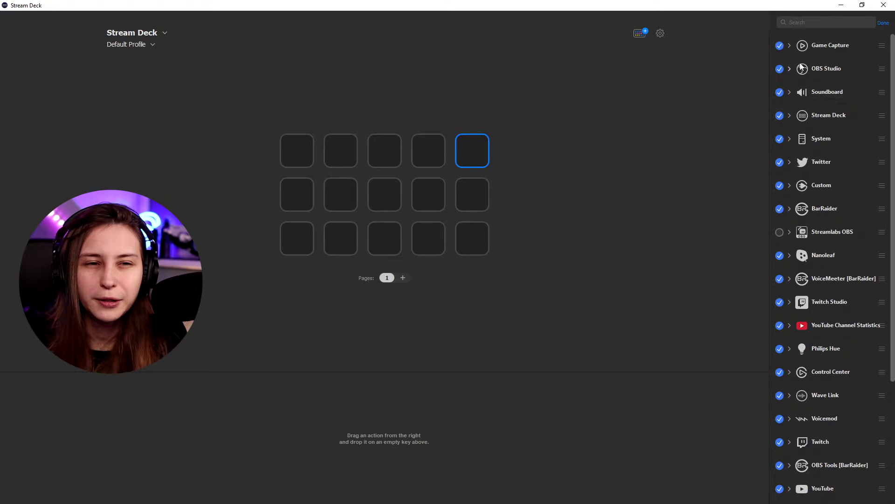
left_click(883, 22)
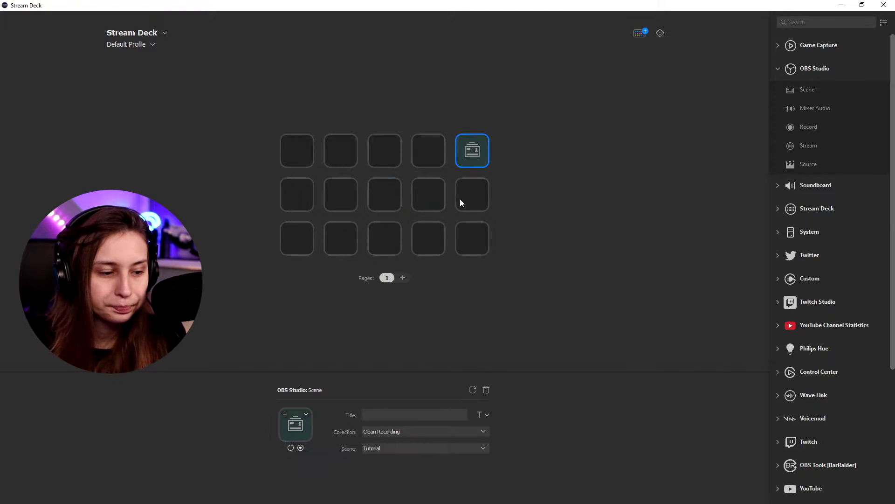
- Title the new OBS scene key 'Gameplay' and switch over to OBS Studio
left_click(411, 414)
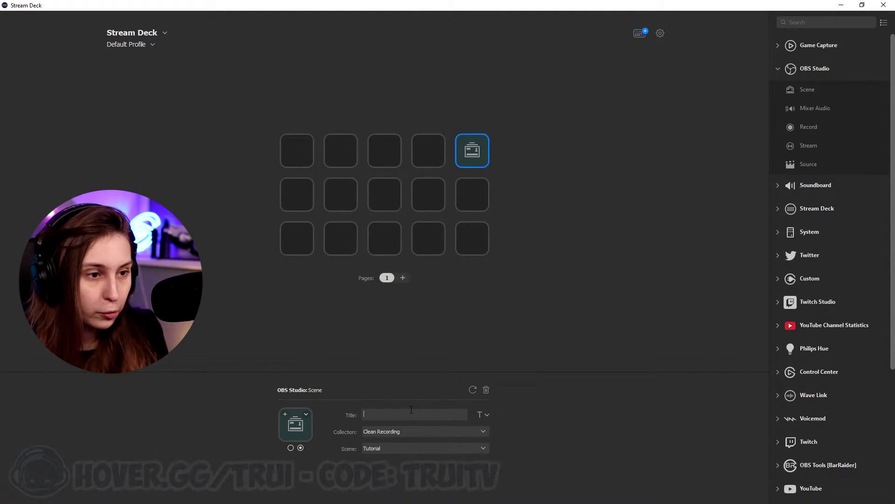
type("Gameplay")
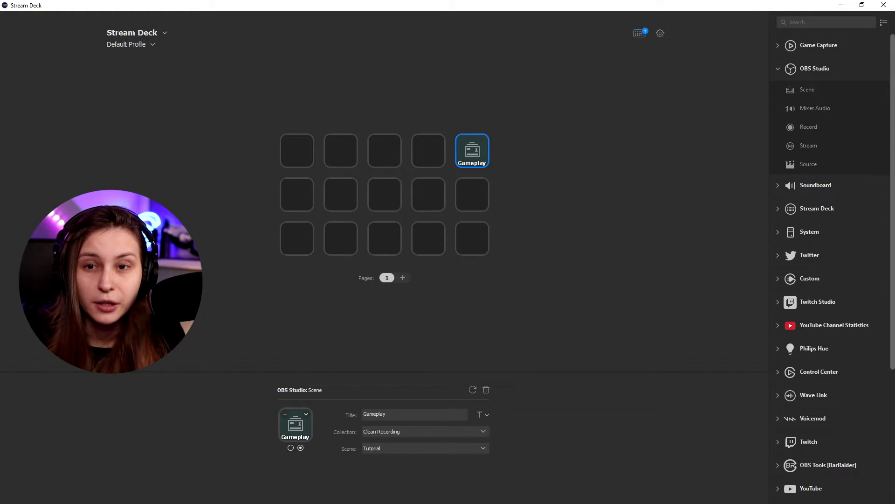
key("alt+Tab")
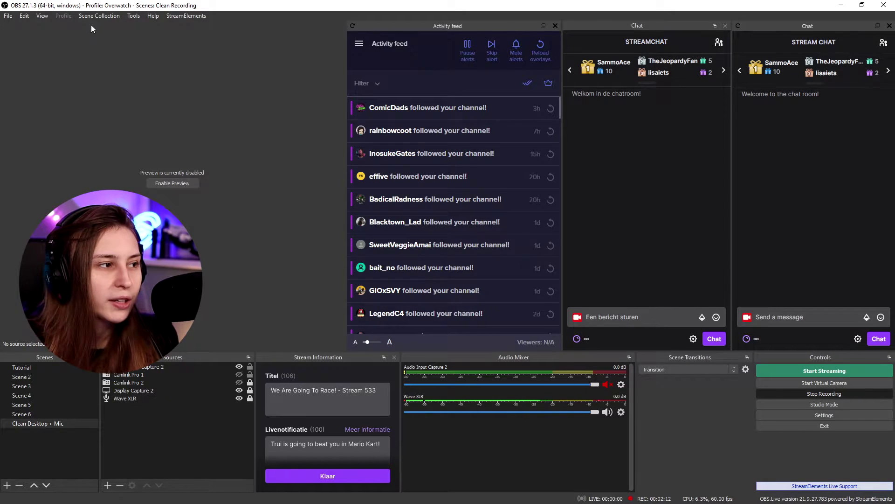
- Check in the Scene Collection menu that Clean Recording is the active collection
left_click(94, 17)
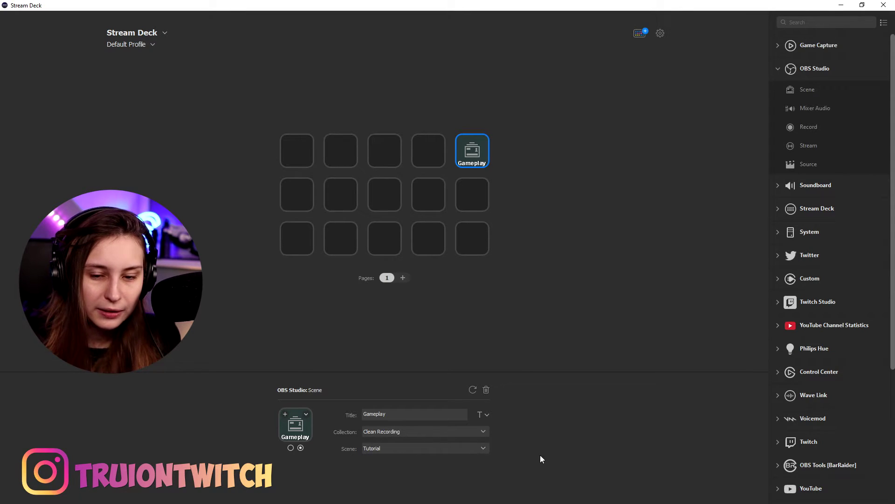
- Set the Gameplay key's scene to Clean Desktop + Mic, then switch to OBS Studio
left_click(471, 452)
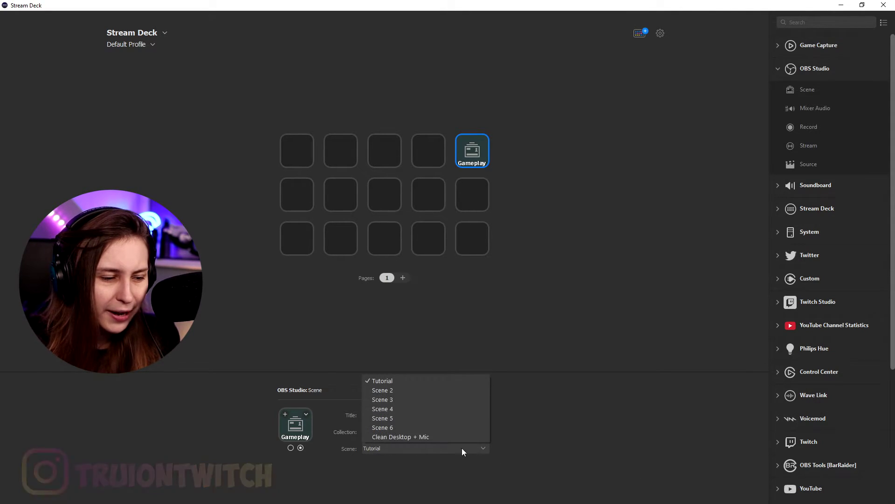
left_click(432, 433)
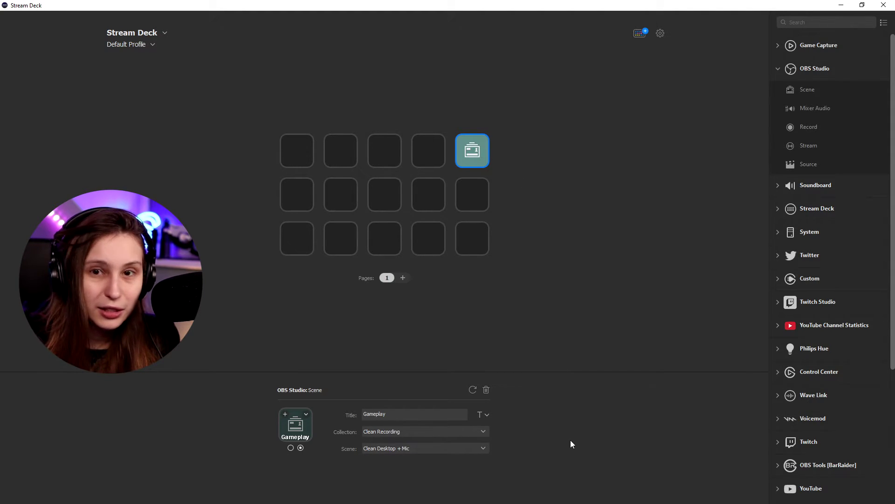
left_click(432, 450)
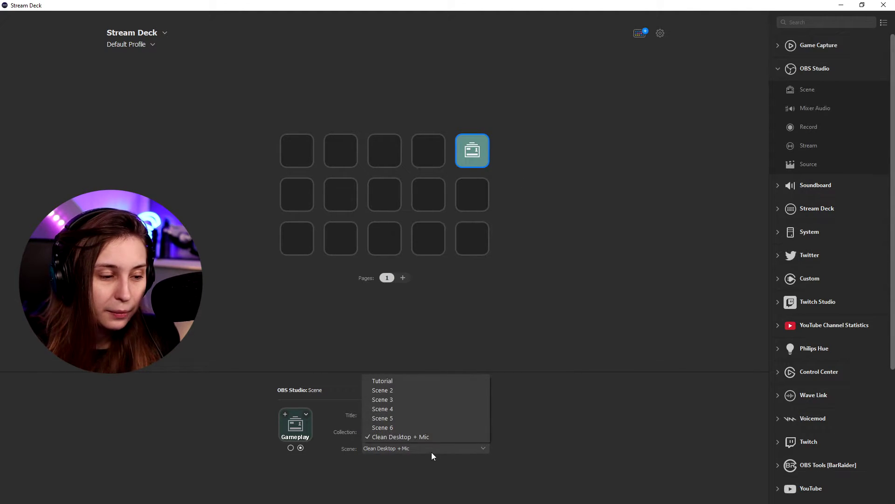
key("alt+Tab")
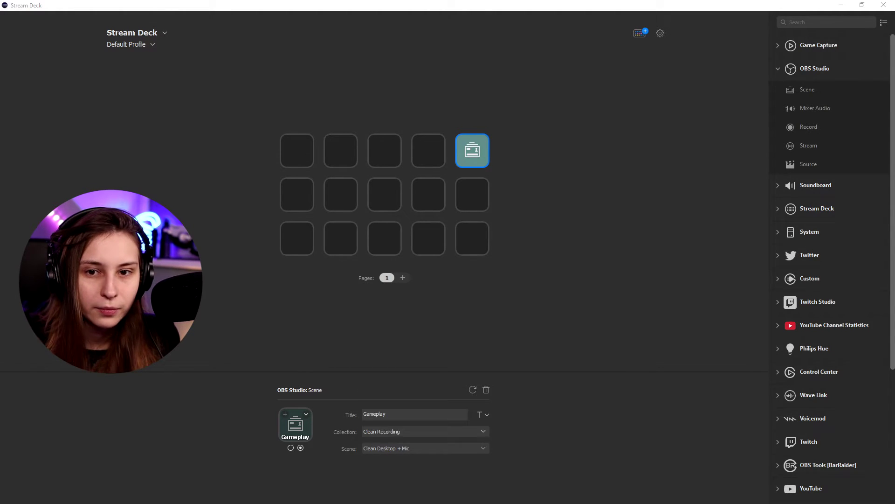
key("alt+Tab")
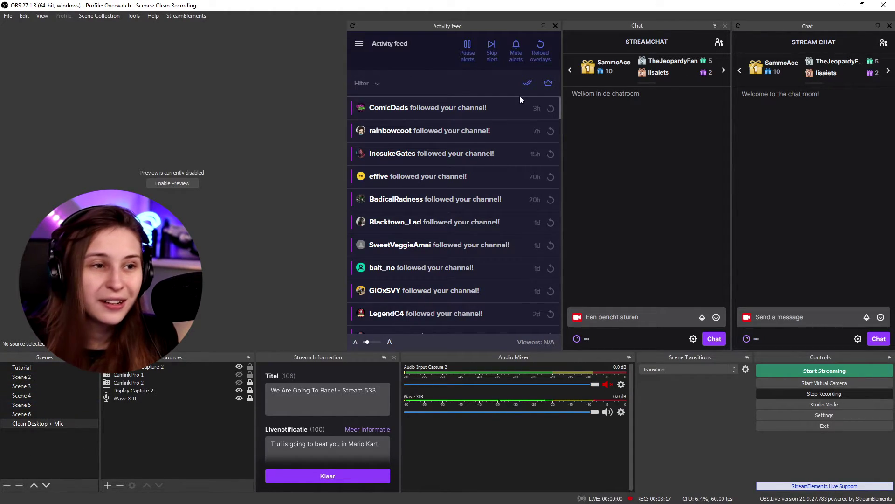
- Minimize OBS Studio to return to the Stream Deck app
left_click(841, 5)
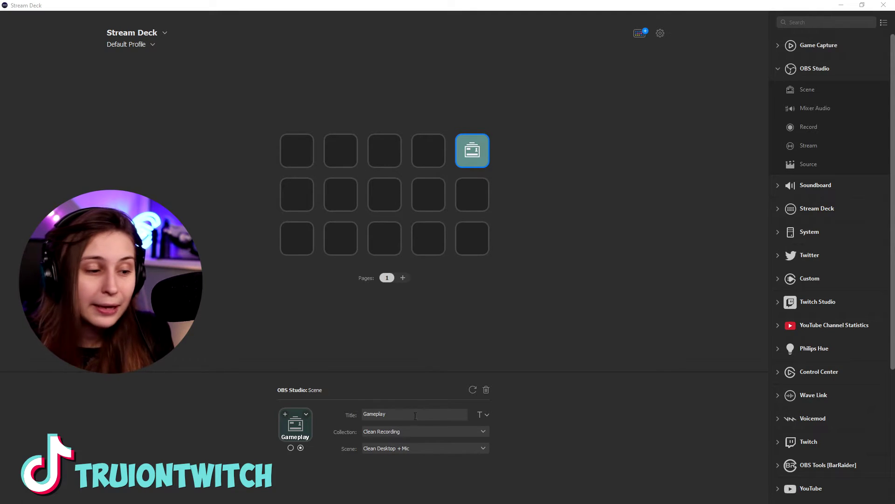
- Place an OBS scene action on the fourth top key, titled 'Camera', targeting Scene 6
left_click(419, 448)
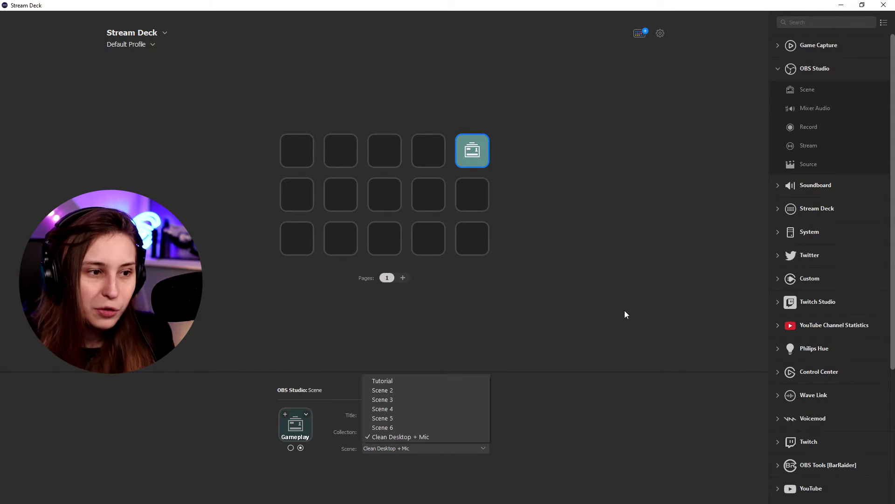
left_click(625, 310)
left_click_drag(816, 87, 424, 151)
left_click(376, 413)
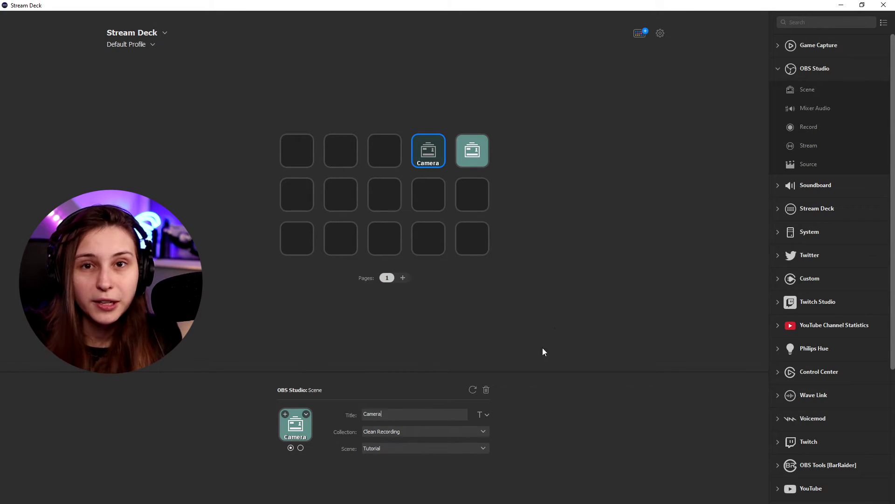
left_click(389, 449)
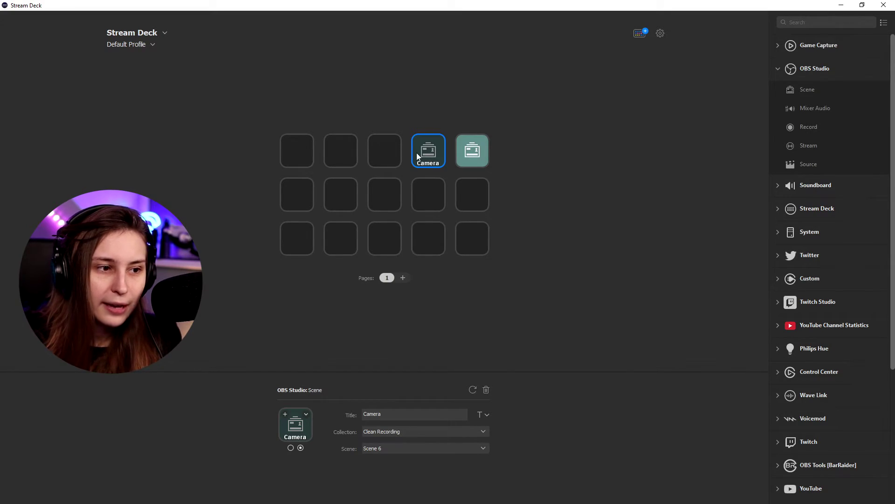
- Set the Camera key's icon to 45 BIG.png from the Desktop
left_click(472, 153)
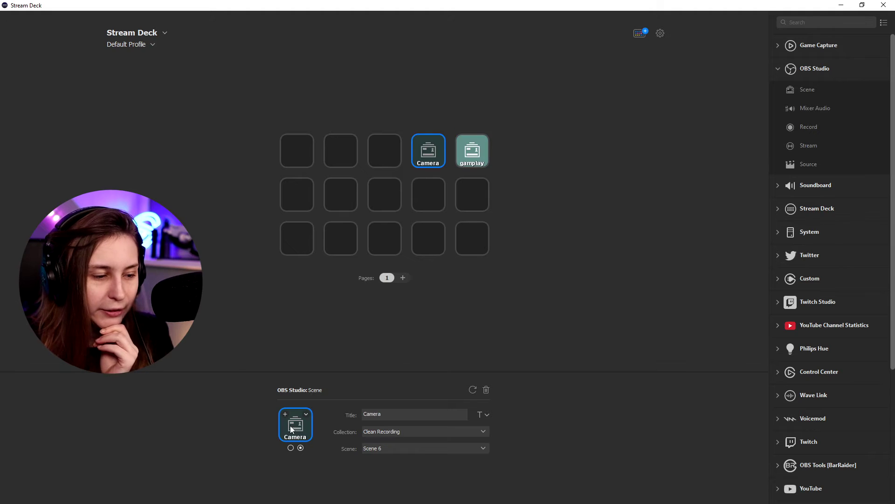
left_click(290, 426)
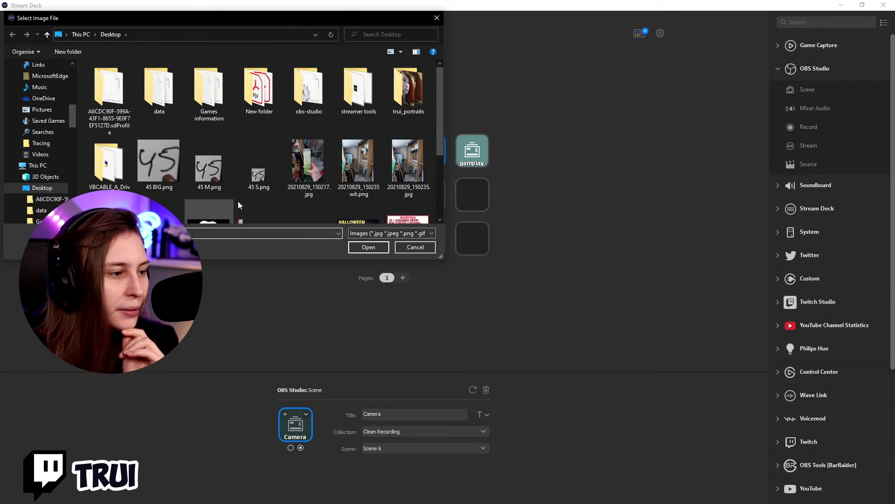
double_click(148, 158)
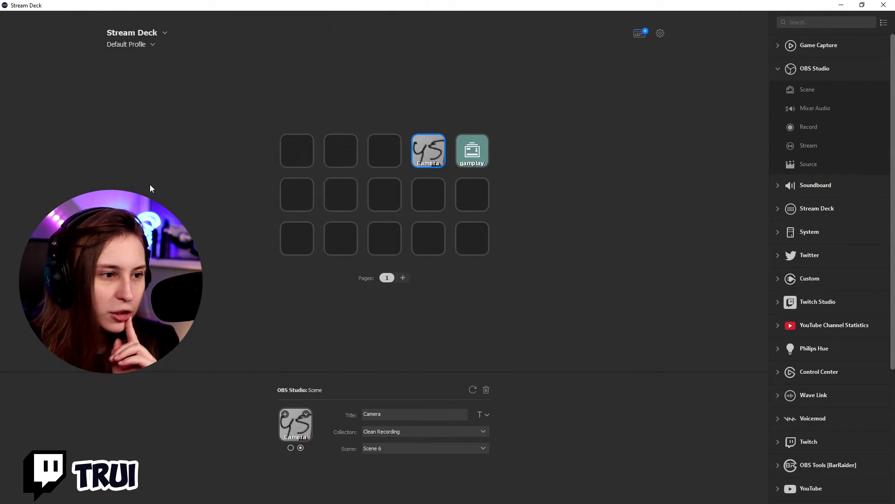